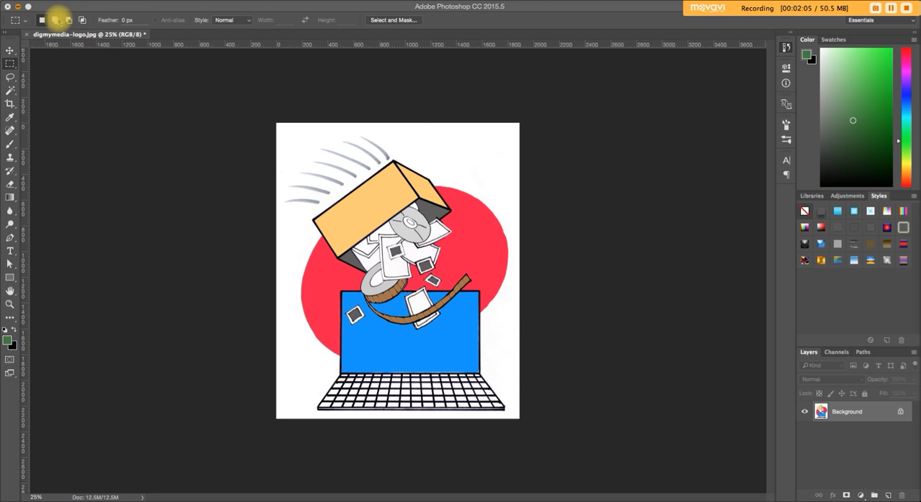
# Save the image in Downloads as a PNG named digmymedia-logo-test1.png, with None / Fast compression.
pyautogui.click(81, 94)
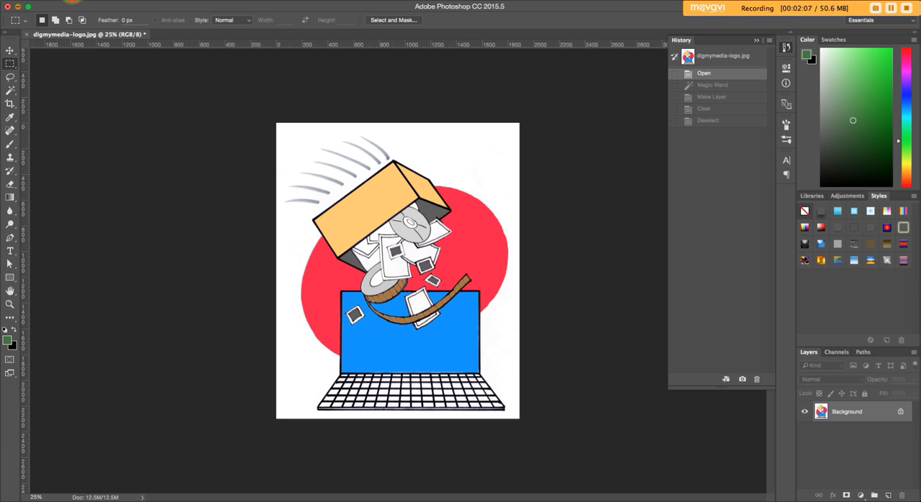
pyautogui.click(70, 0)
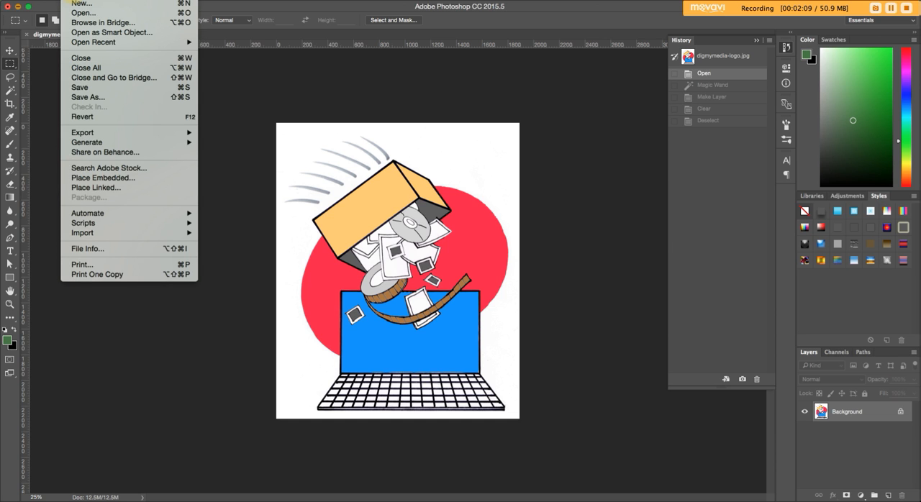
pyautogui.click(80, 96)
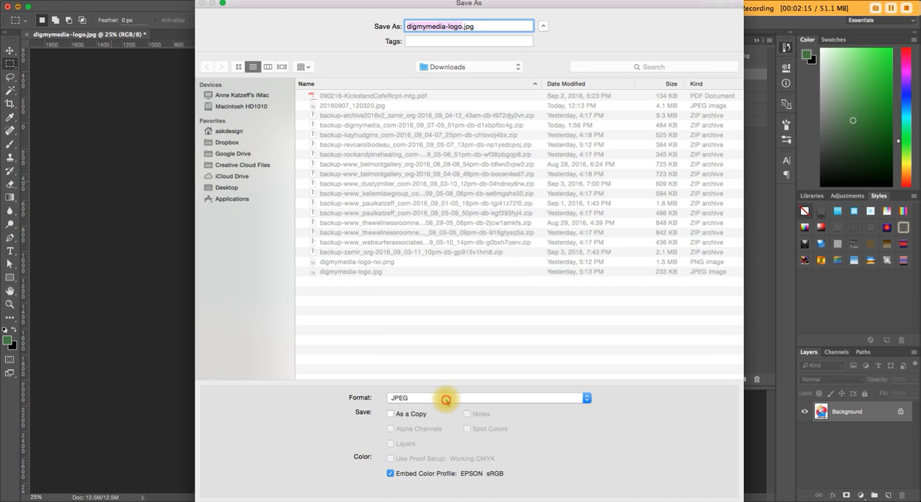
pyautogui.click(444, 398)
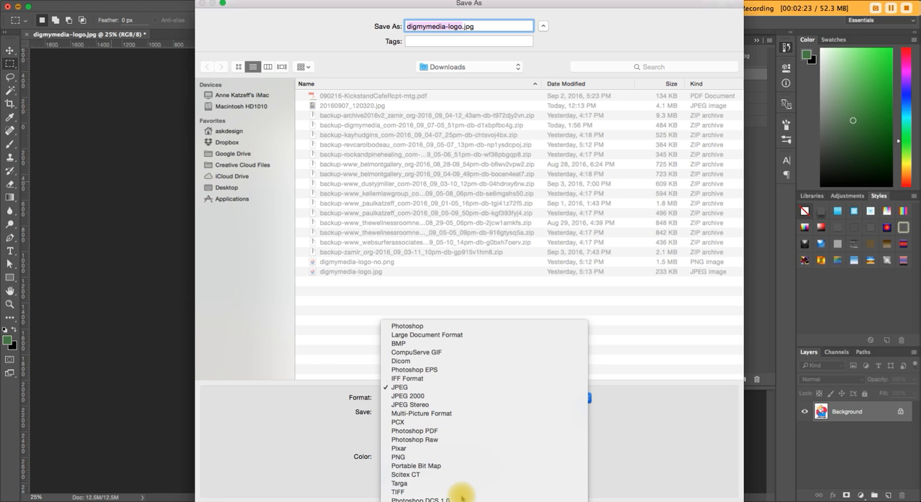
pyautogui.click(402, 458)
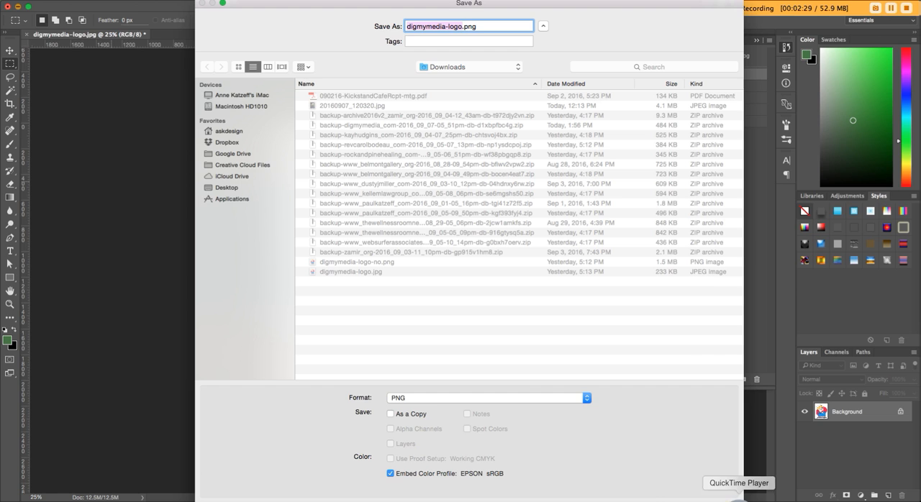
pyautogui.click(459, 28)
pyautogui.write('-test1')
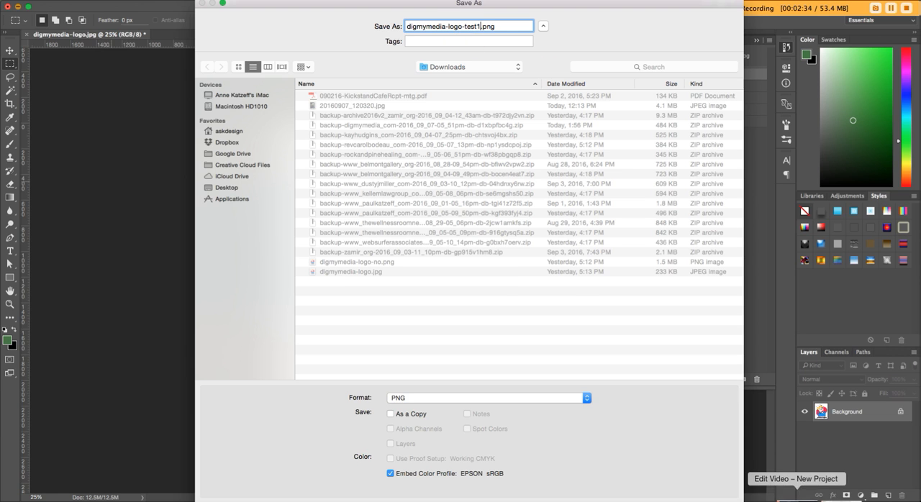
pyautogui.press('Return')
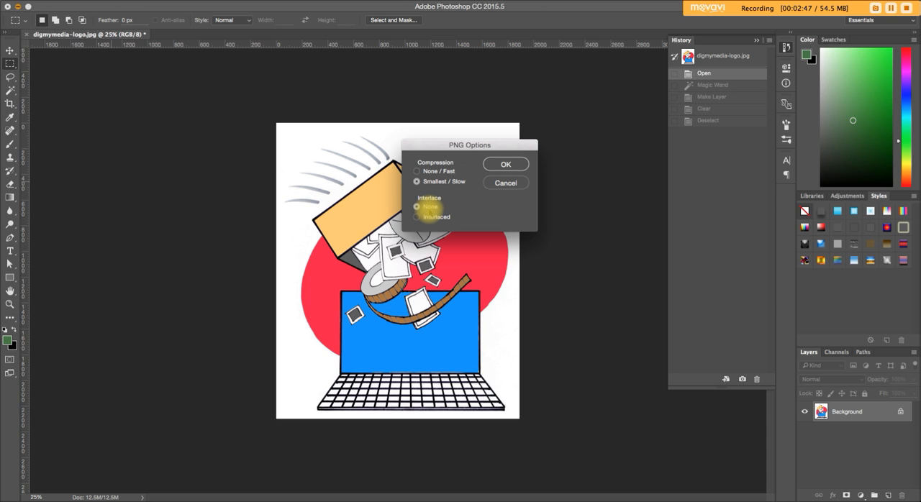
pyautogui.click(417, 172)
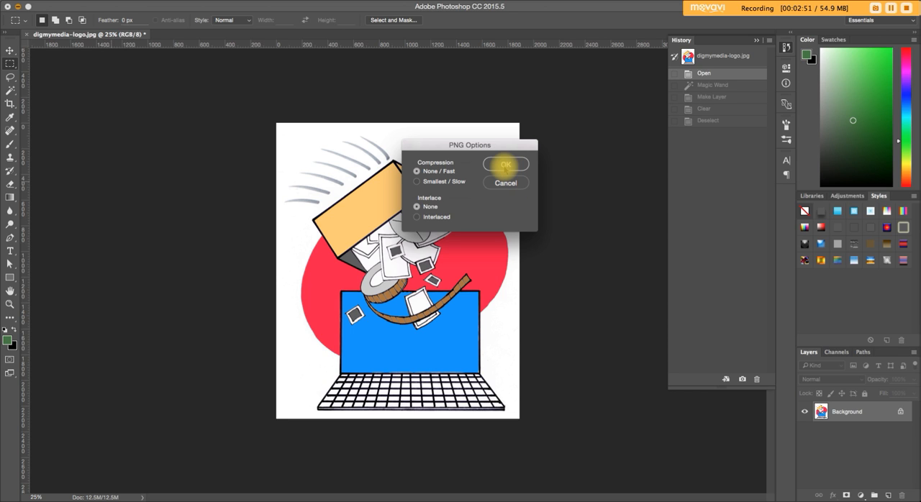
pyautogui.click(503, 166)
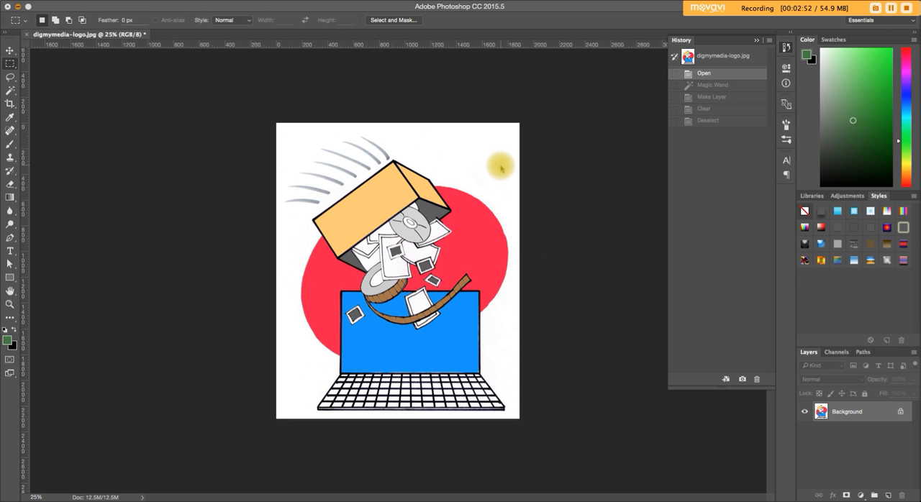
# Open digmymedia-logo-test1.png from the Downloads folder in Photoshop to check its background.
pyautogui.click(18, 8)
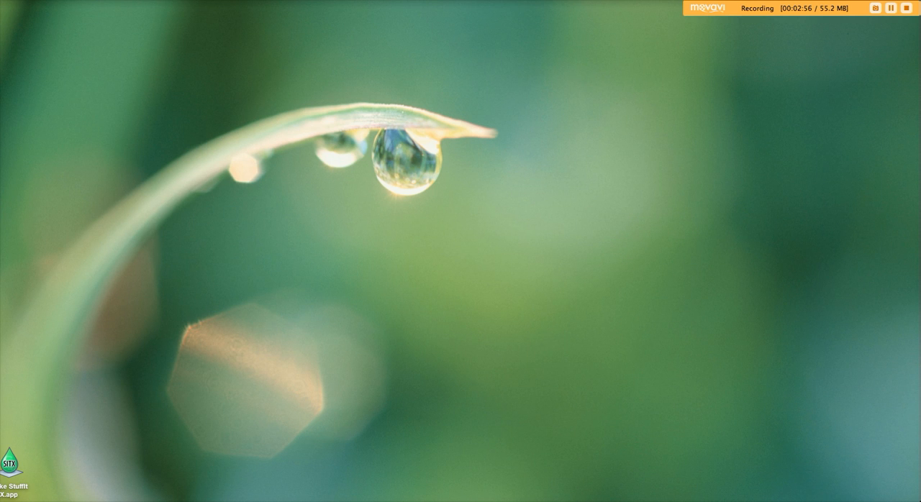
pyautogui.click(749, 499)
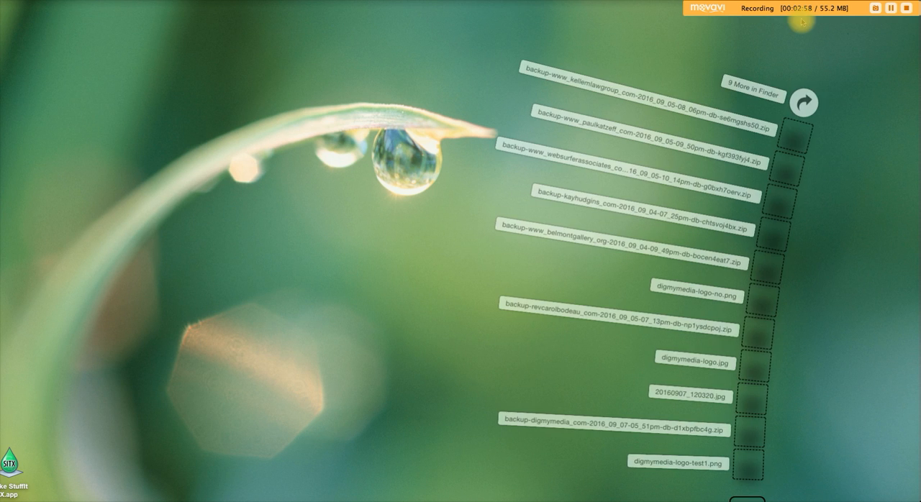
pyautogui.click(820, 101)
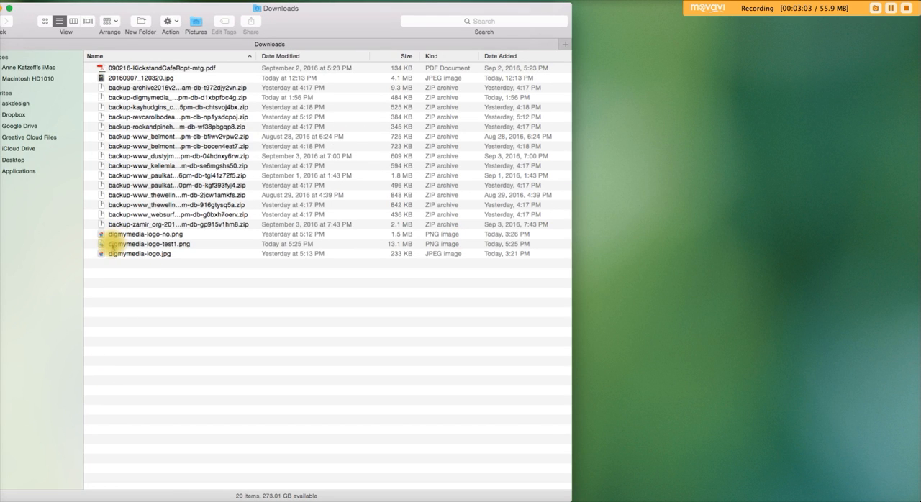
pyautogui.click(114, 245)
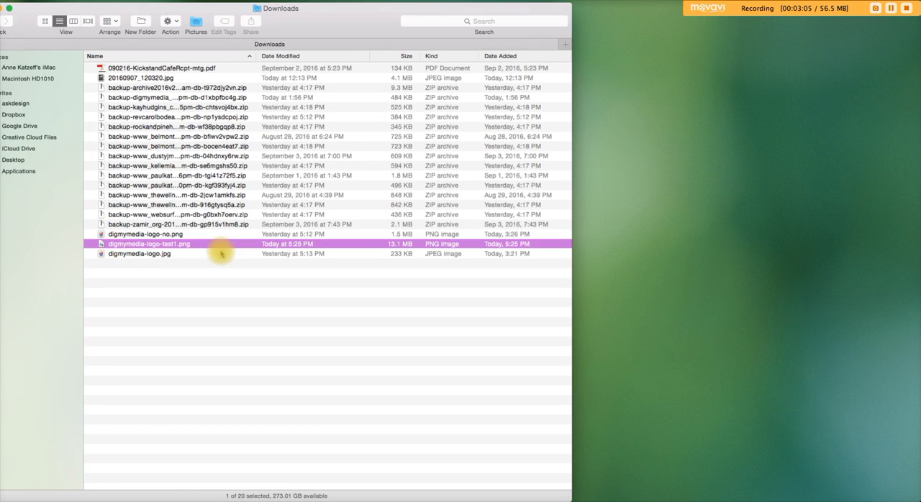
pyautogui.moveTo(180, 244); pyautogui.dragTo(263, 499)
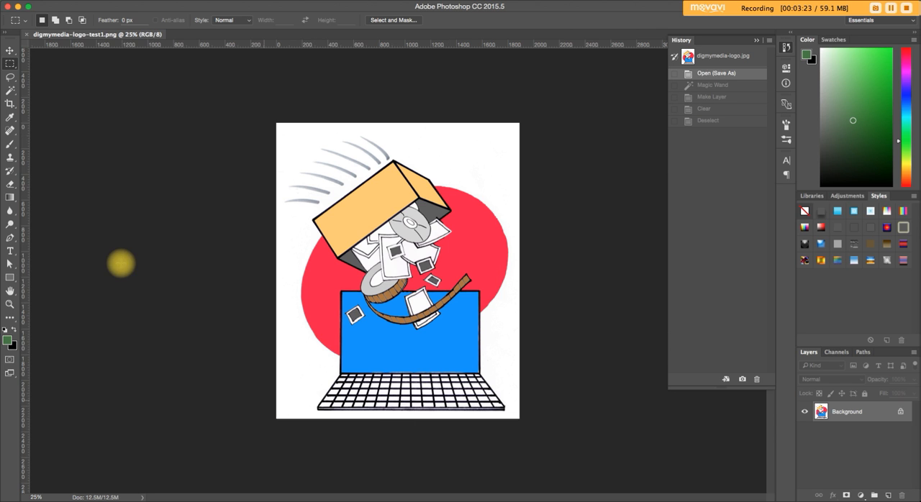
# Open the original digmymedia-logo.jpg from the Downloads folder in Photoshop.
pyautogui.click(18, 7)
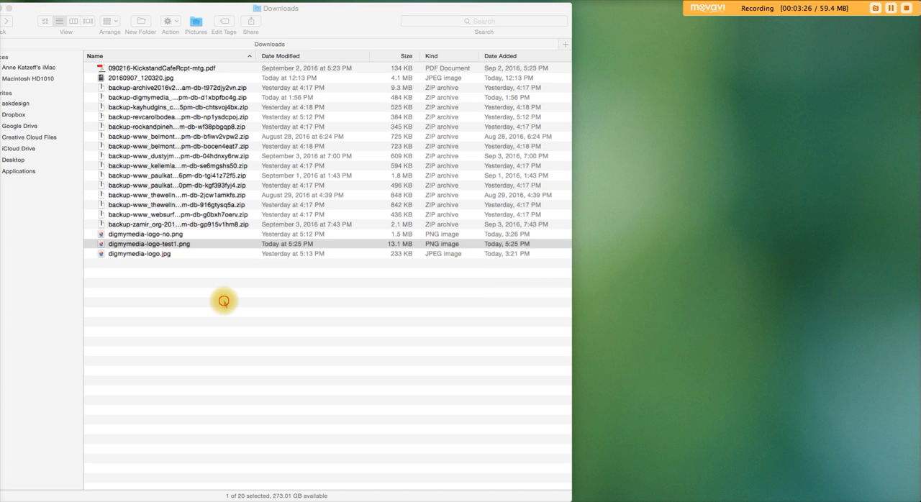
pyautogui.moveTo(139, 247); pyautogui.dragTo(269, 499)
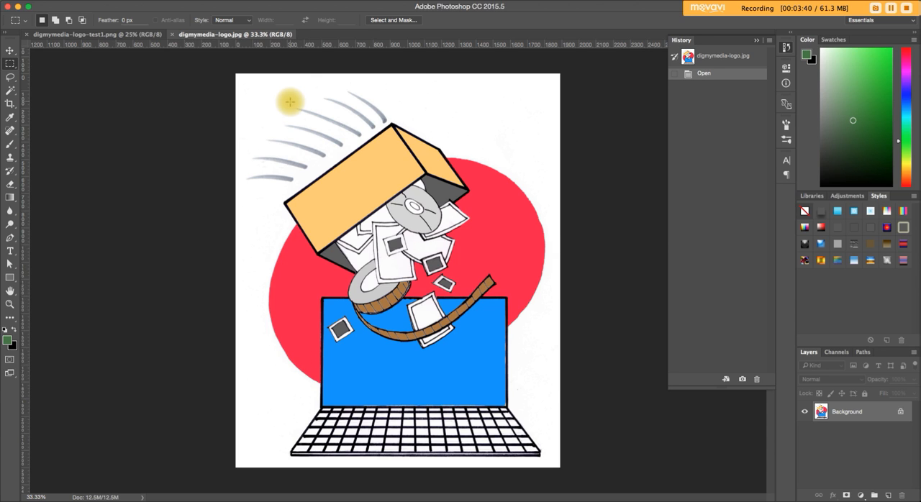
# Select the white background around the logo with the Magic Wand, using a 3 by 3 Average sample size and tolerance 32.
pyautogui.click(10, 91)
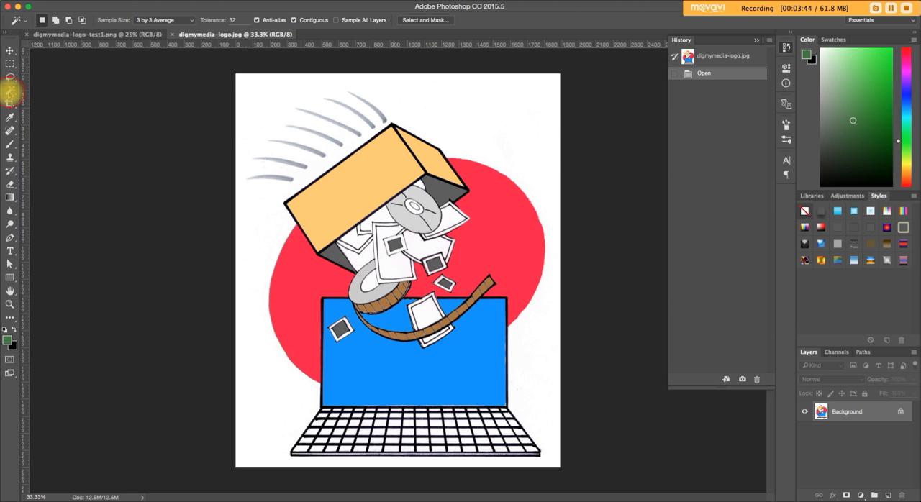
pyautogui.click(10, 92)
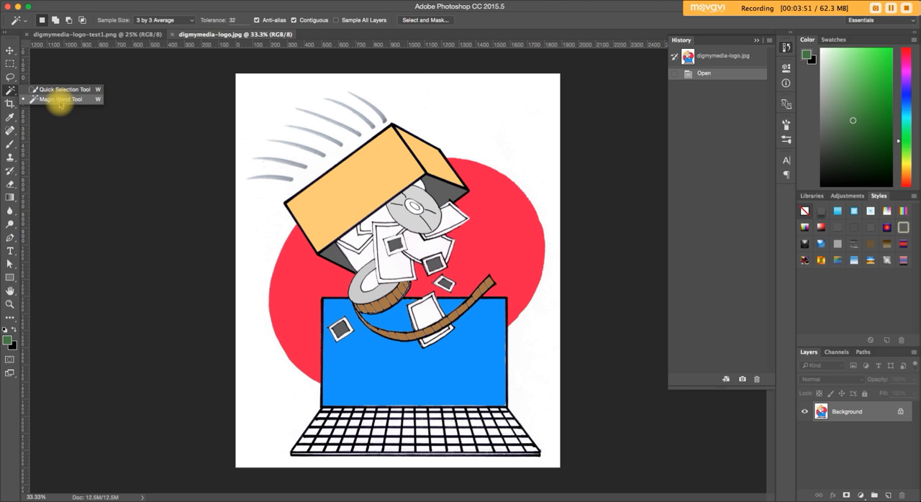
pyautogui.click(60, 100)
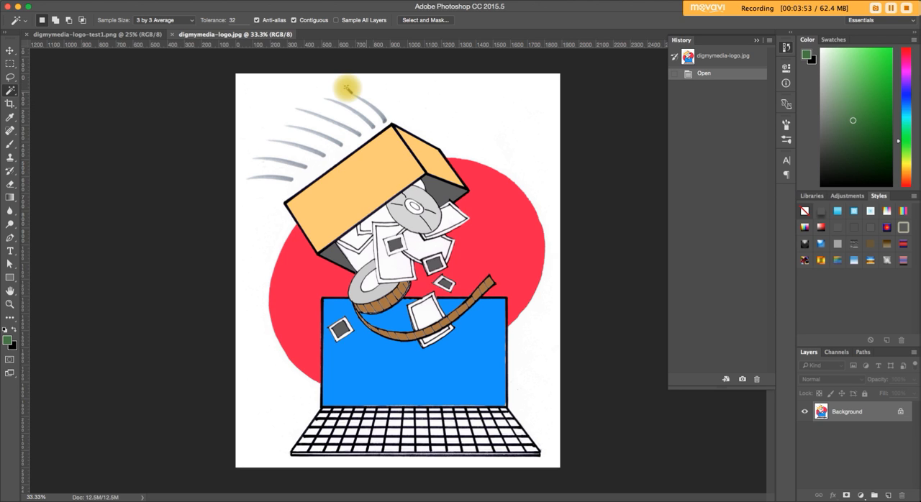
pyautogui.click(182, 20)
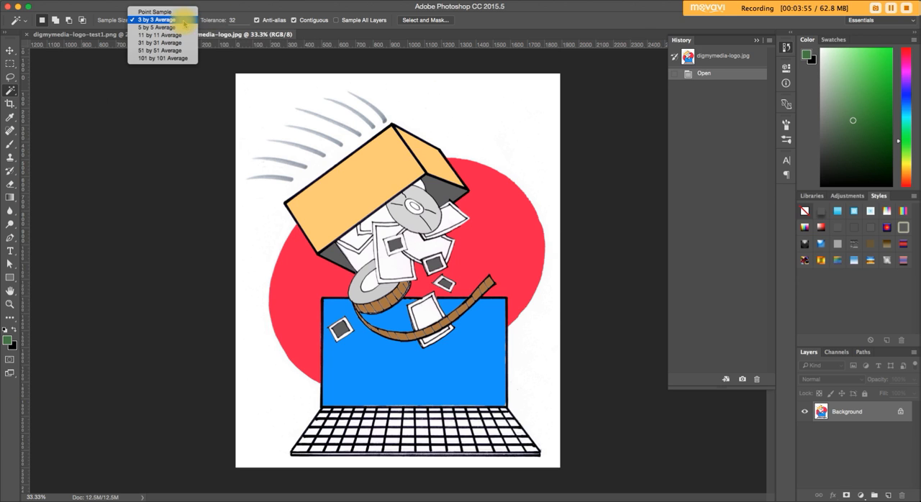
pyautogui.click(153, 19)
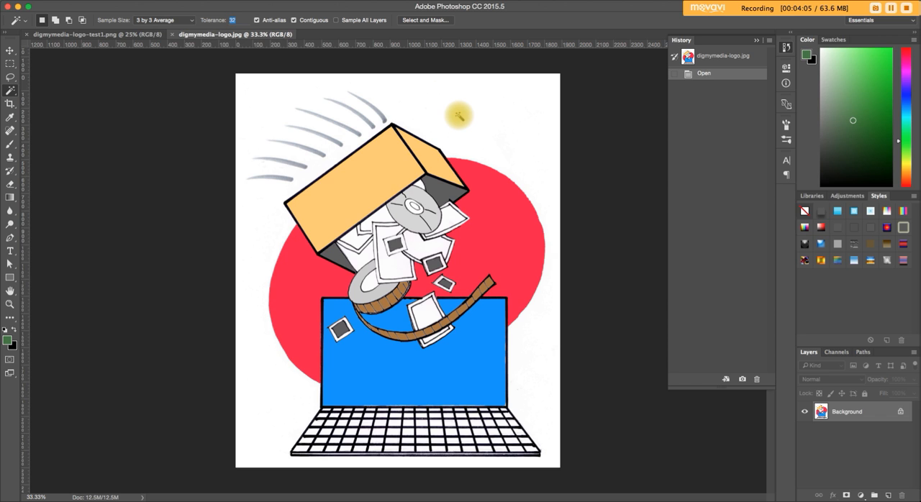
pyautogui.click(458, 115)
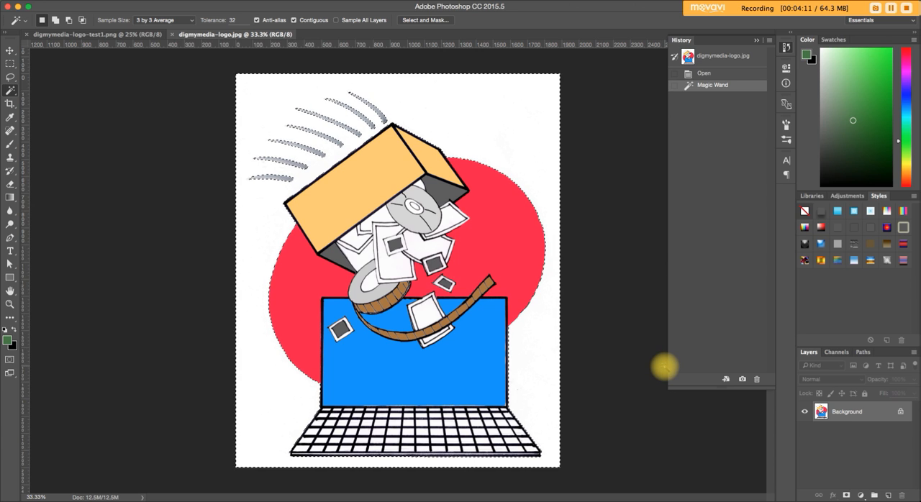
# Convert the locked Background to a regular layer named Layer 0, then delete the selected white area and deselect.
pyautogui.doubleClick(842, 415)
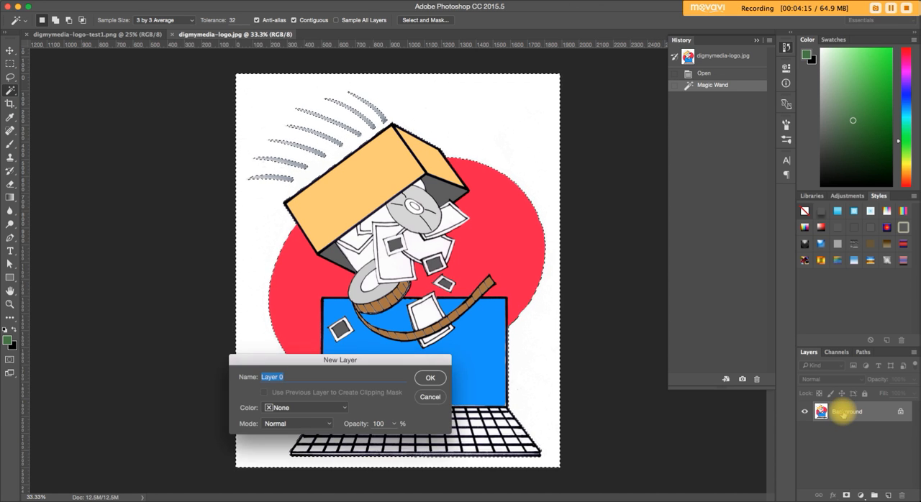
pyautogui.click(425, 377)
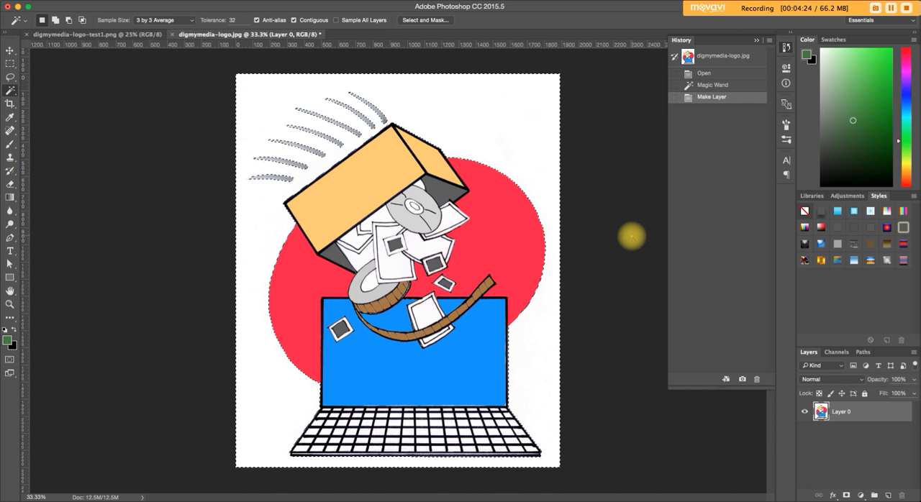
pyautogui.press('Delete')
pyautogui.press('super+d')
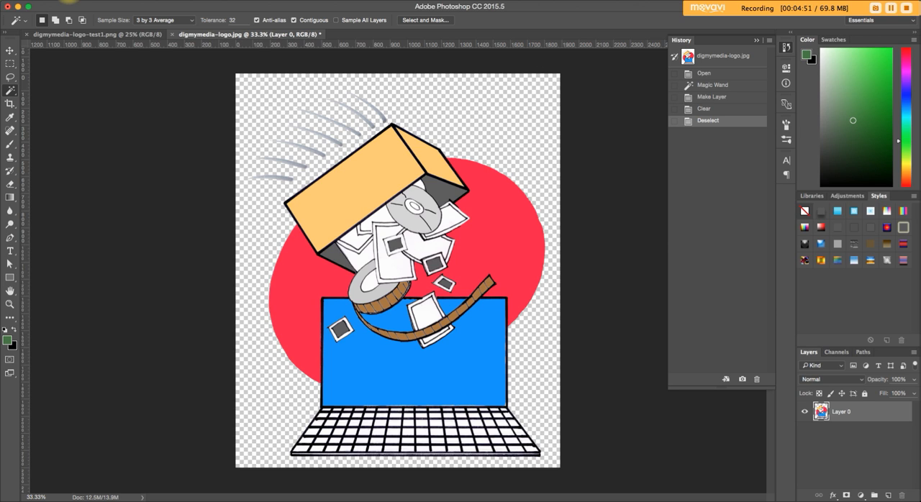
# Export the logo with Save for Web as a PNG-24 with transparency, saved as digmymedia-logo.png in Downloads.
pyautogui.click(69, 1)
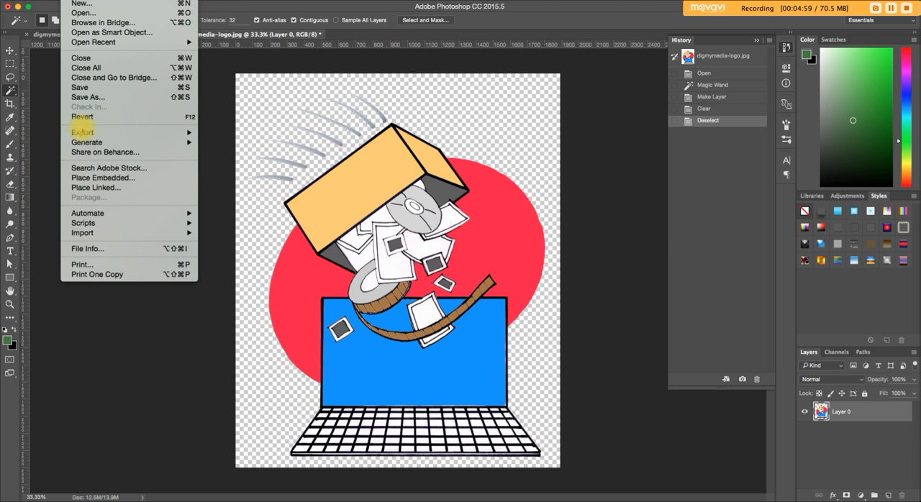
pyautogui.moveTo(83, 133)
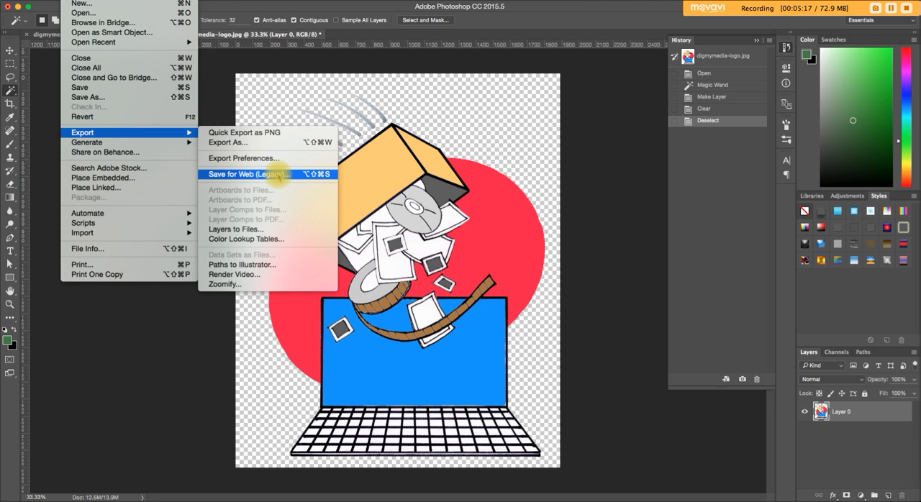
pyautogui.click(278, 174)
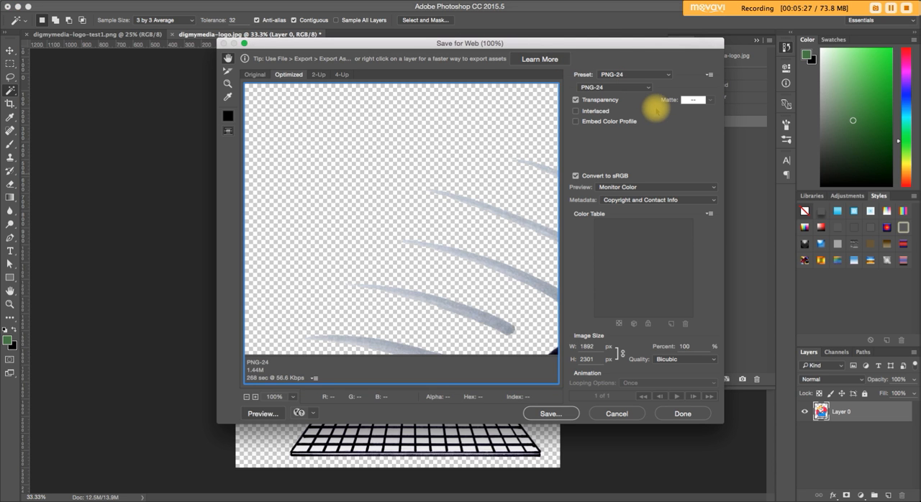
pyautogui.moveTo(612, 43); pyautogui.dragTo(522, 43)
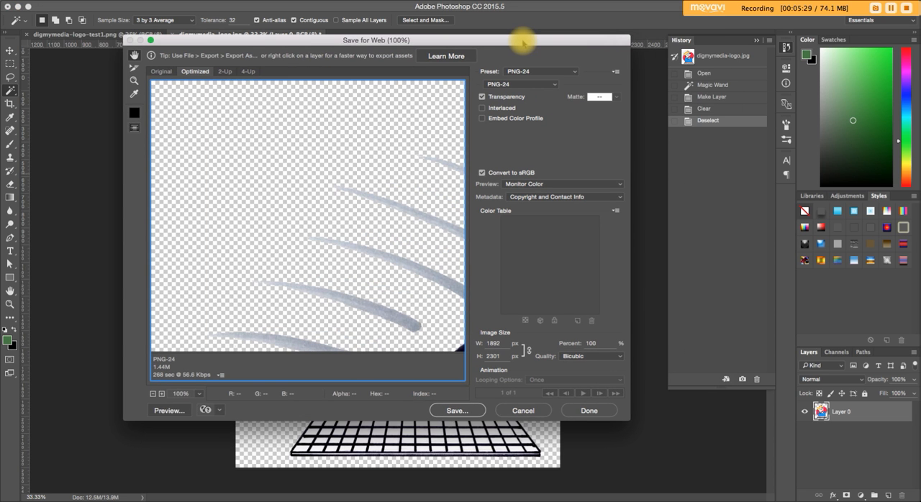
pyautogui.click(551, 71)
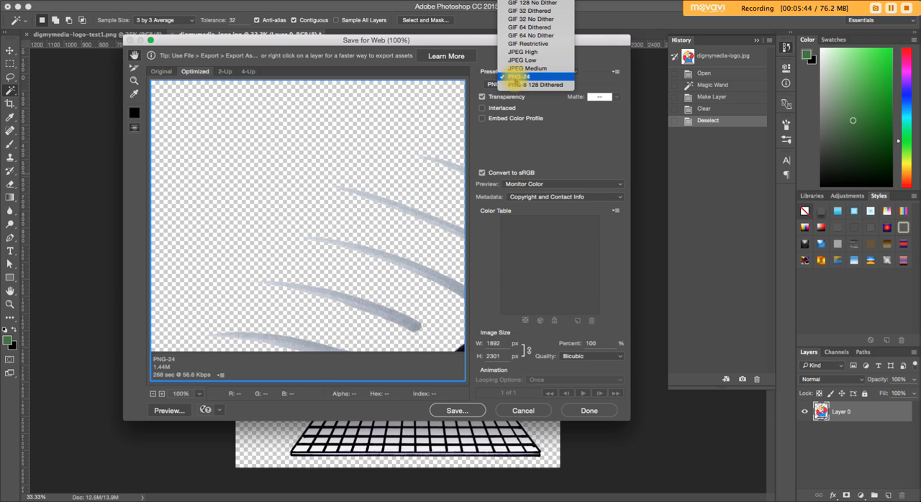
pyautogui.click(515, 76)
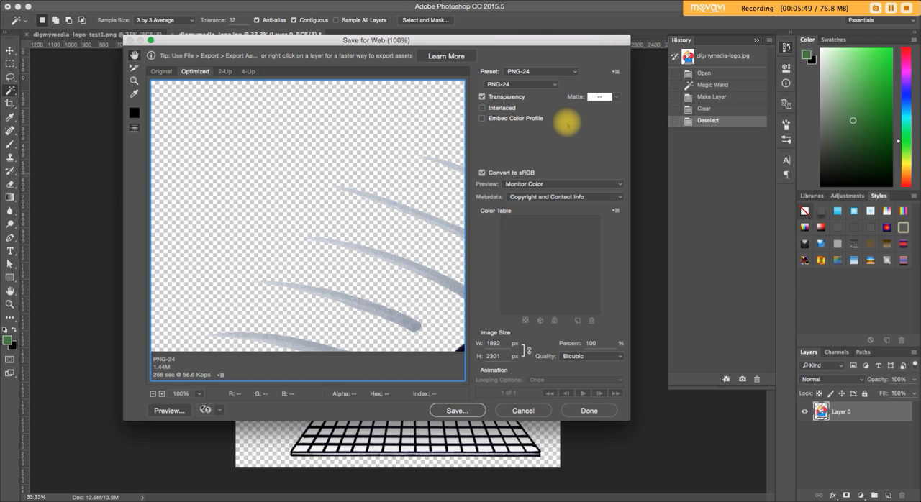
pyautogui.click(536, 84)
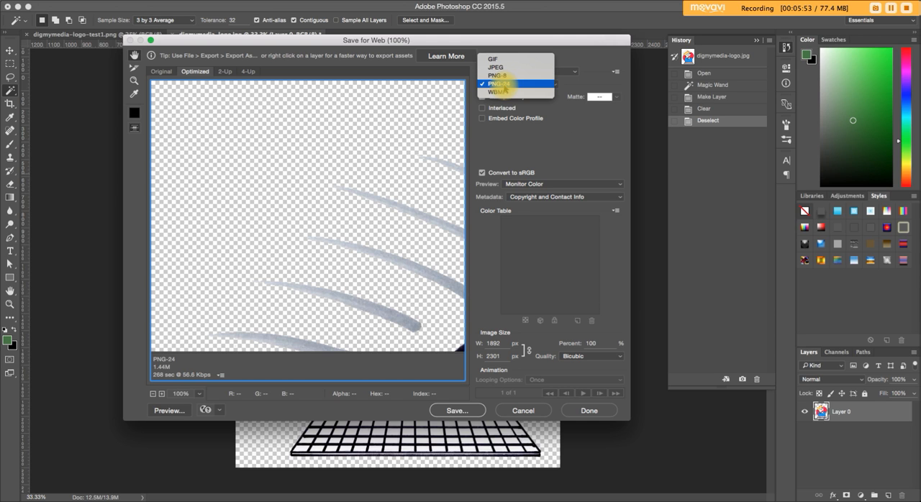
pyautogui.click(503, 84)
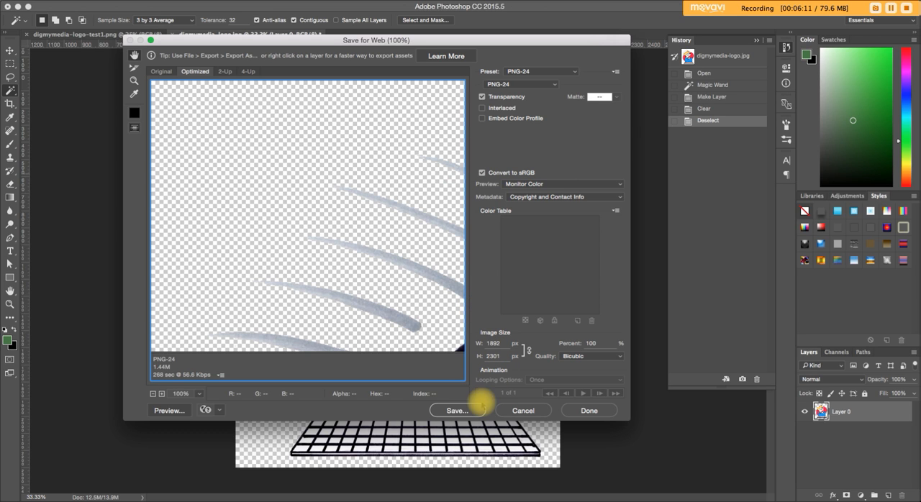
pyautogui.click(453, 413)
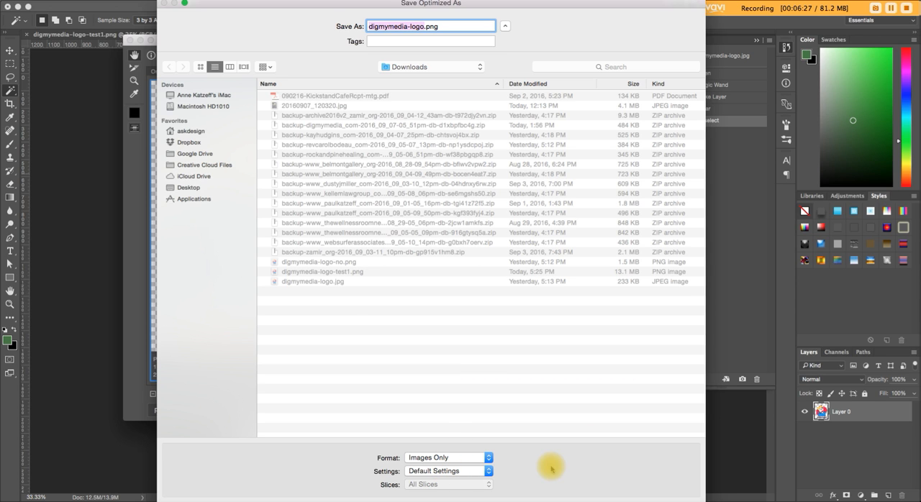
pyautogui.click(677, 498)
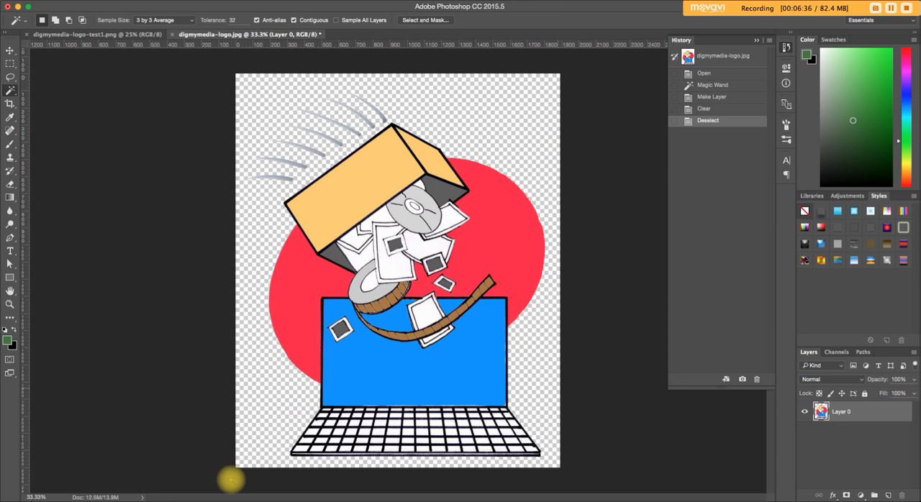
# Switch to the Downloads folder in Finder, compare the logo files' sizes, and open digmymedia-logo.png in Photoshop.
pyautogui.click(2, 477)
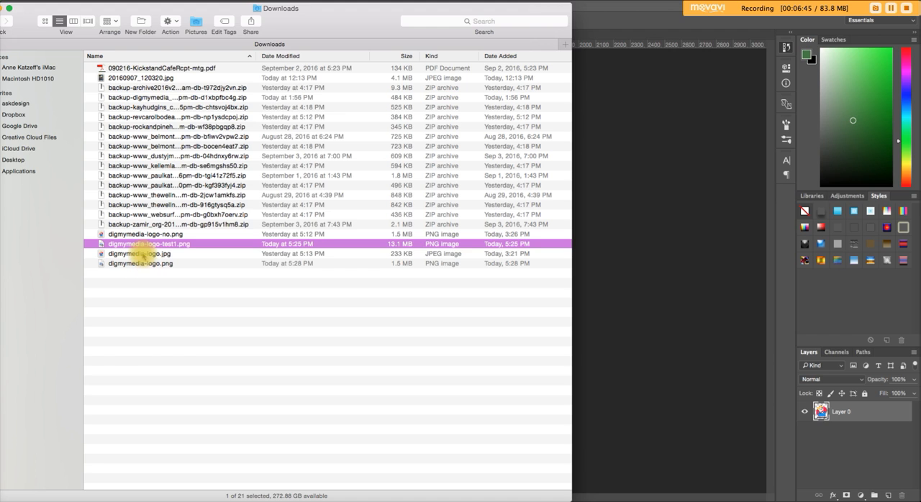
pyautogui.click(138, 256)
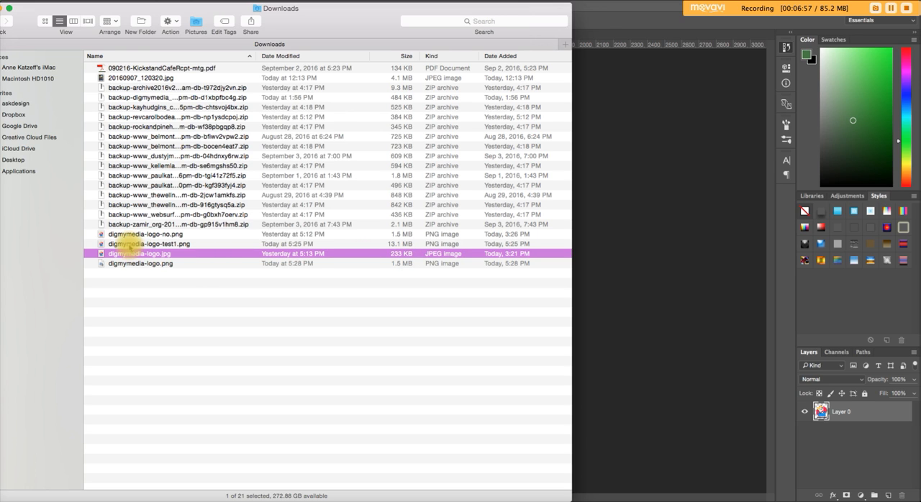
pyautogui.click(129, 245)
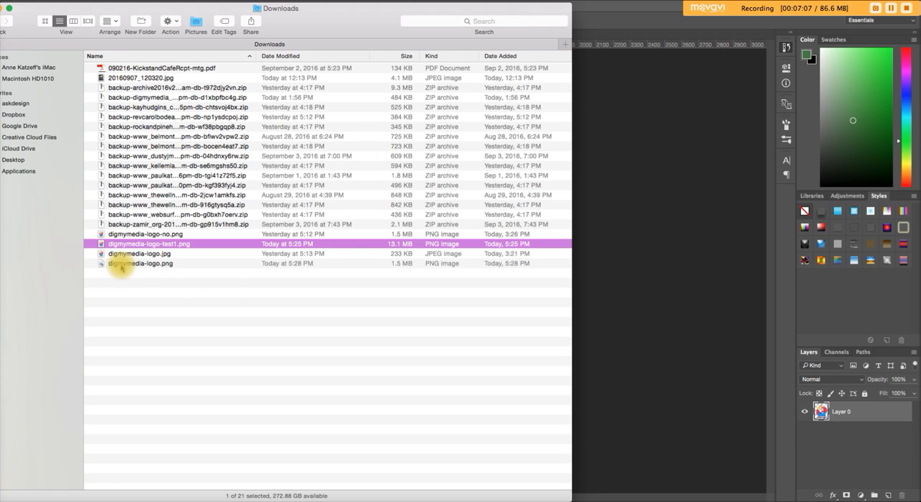
pyautogui.click(119, 264)
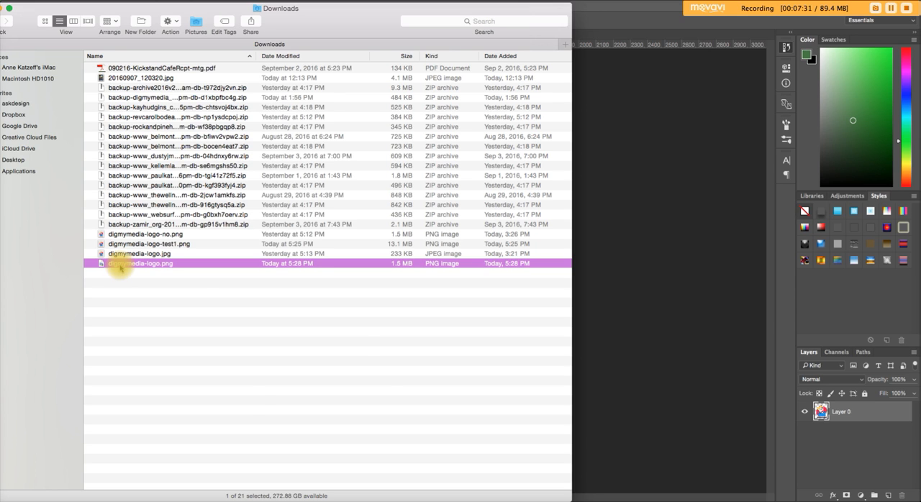
pyautogui.moveTo(121, 268); pyautogui.dragTo(269, 497)
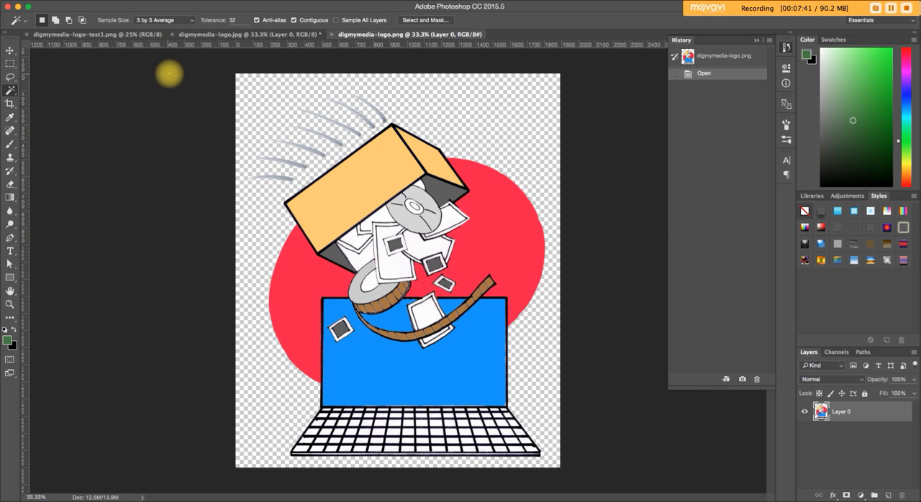
# Revert digmymedia-logo.jpg to its Open history state and compare its background with that of digmymedia-logo.png.
pyautogui.click(200, 36)
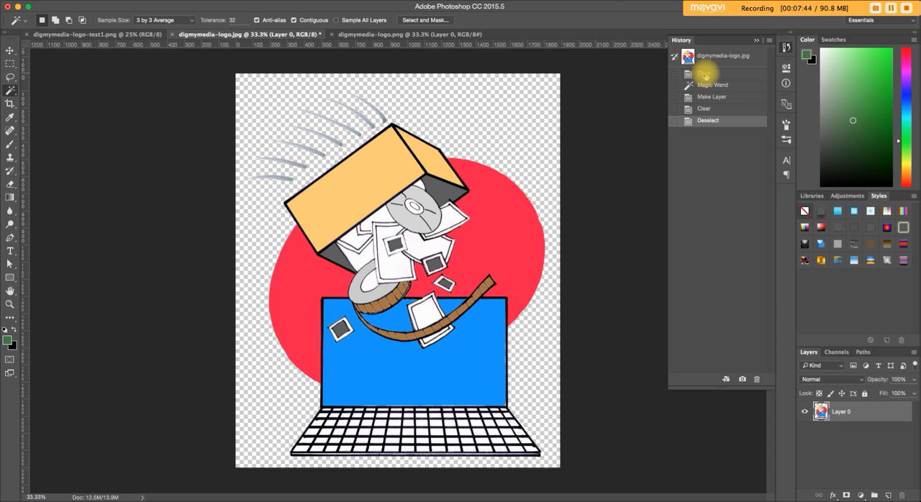
pyautogui.click(704, 74)
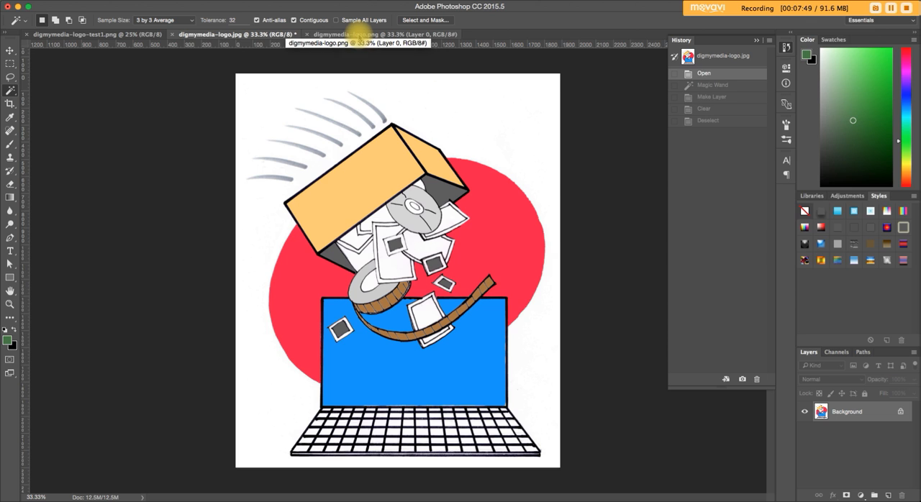
pyautogui.click(358, 36)
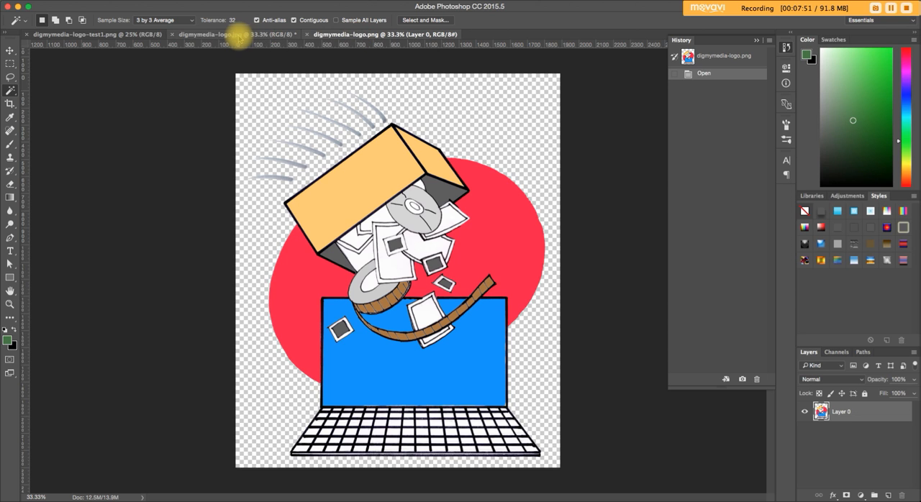
pyautogui.click(238, 36)
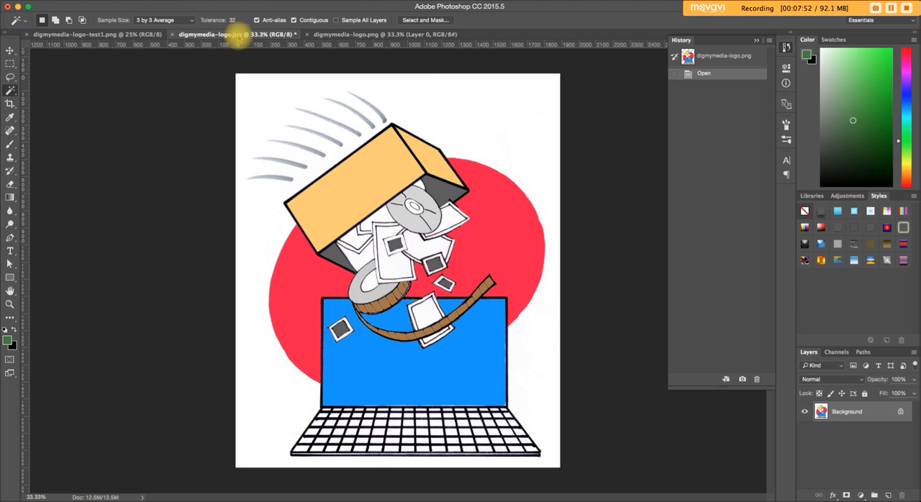
pyautogui.click(390, 36)
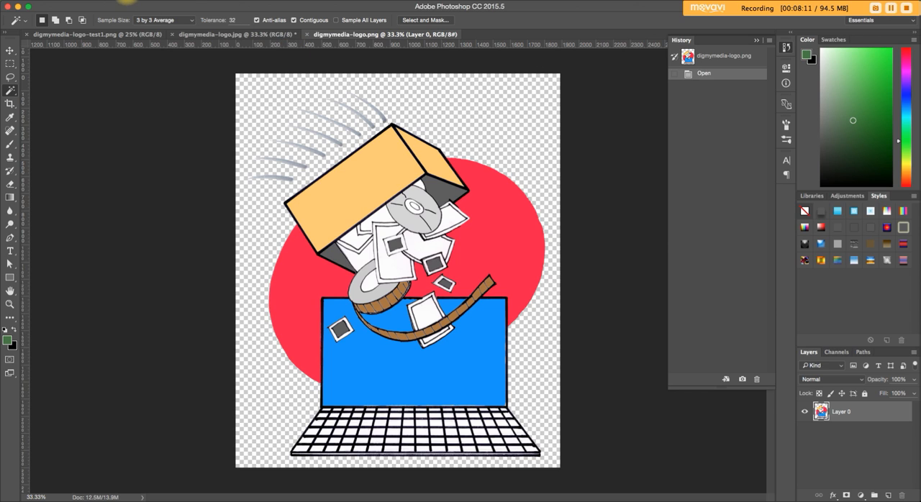
# Open Image Size for digmymedia-logo.png and set the height to 768 pixels with proportions linked.
pyautogui.click(122, 3)
pyautogui.moveTo(117, 3)
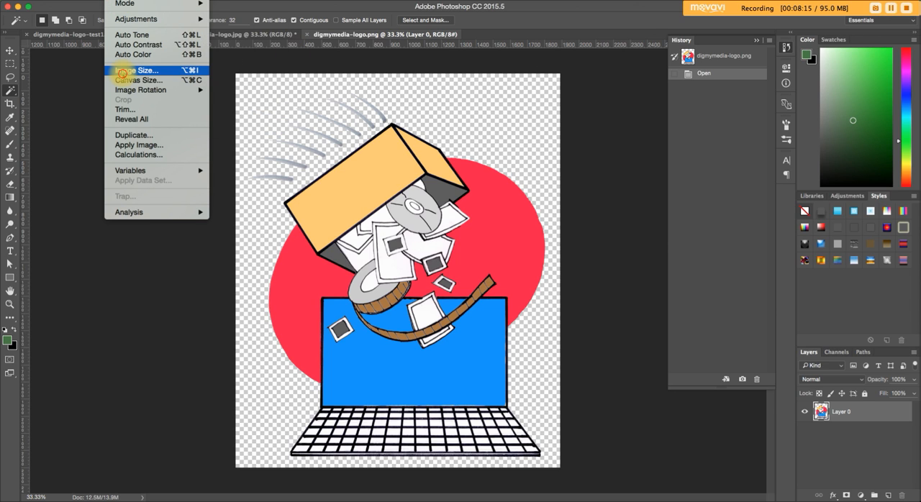
pyautogui.click(126, 70)
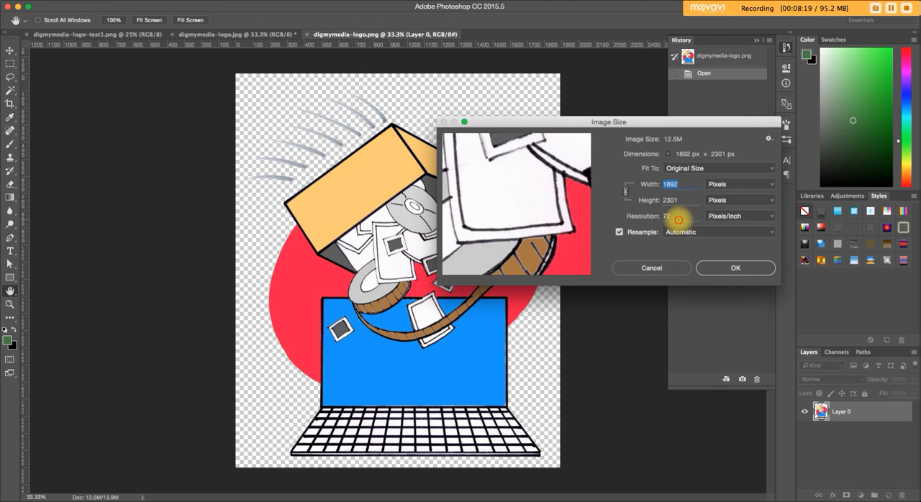
pyautogui.click(682, 216)
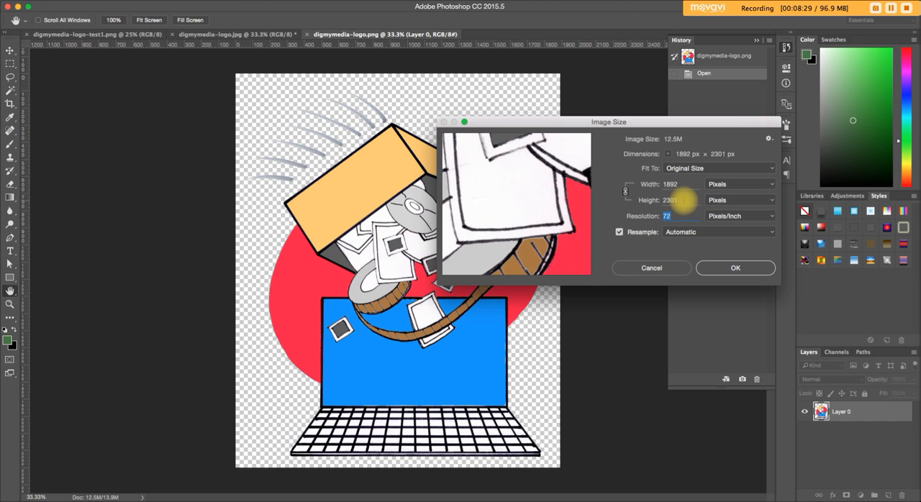
pyautogui.click(655, 202)
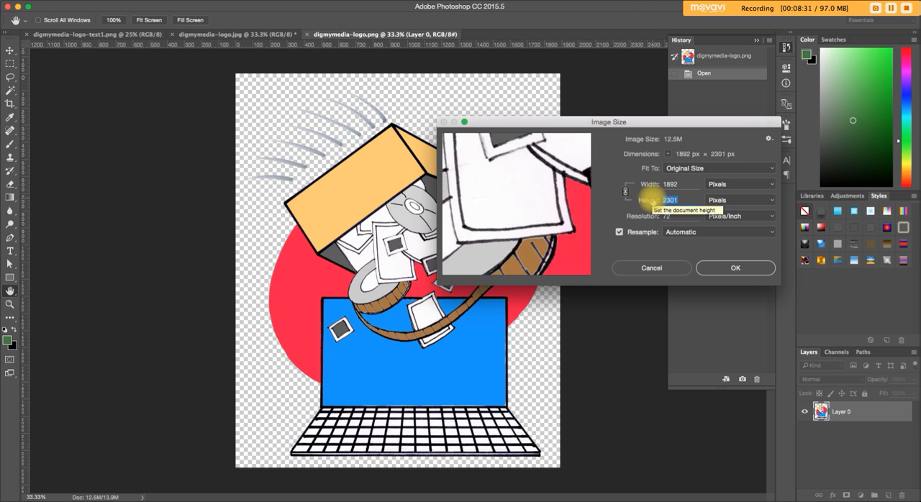
pyautogui.write('768')
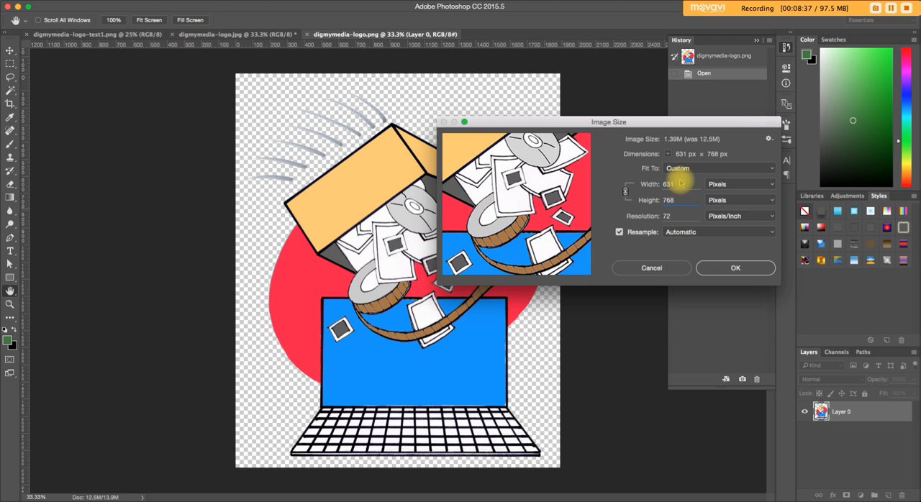
# Try a width of 1140 pixels for the logo.
pyautogui.click(656, 185)
pyautogui.write('1140')
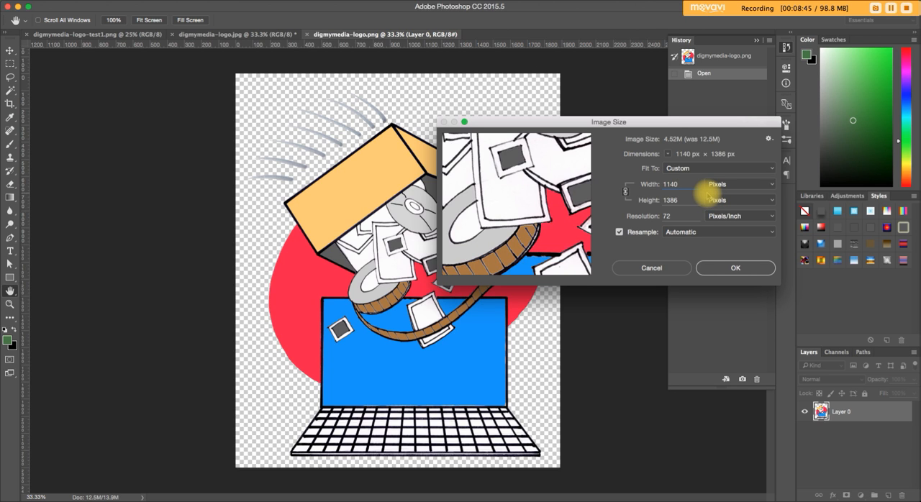
# Return the logo's height to 768 pixels and apply the resize.
pyautogui.press('Tab')
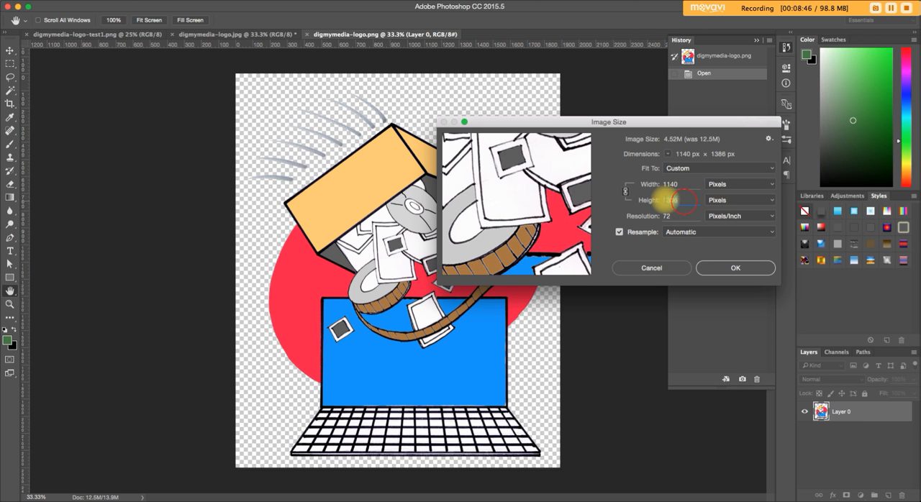
pyautogui.write('768')
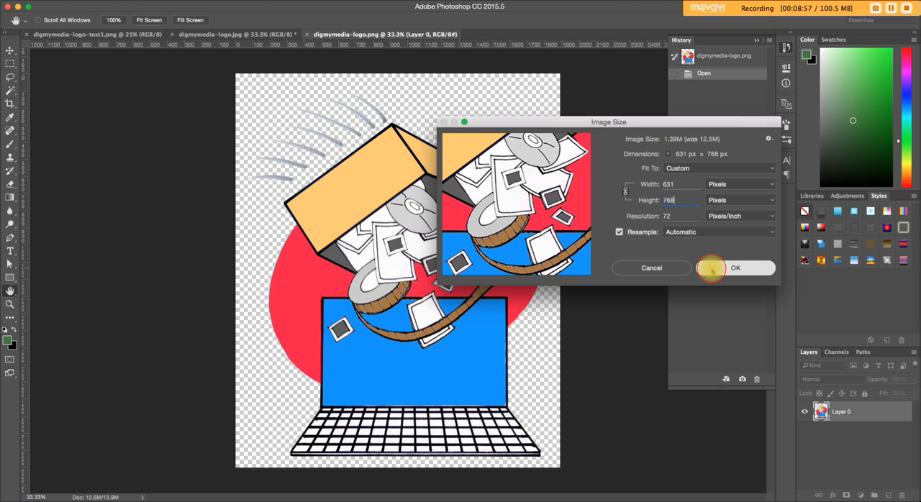
pyautogui.click(733, 268)
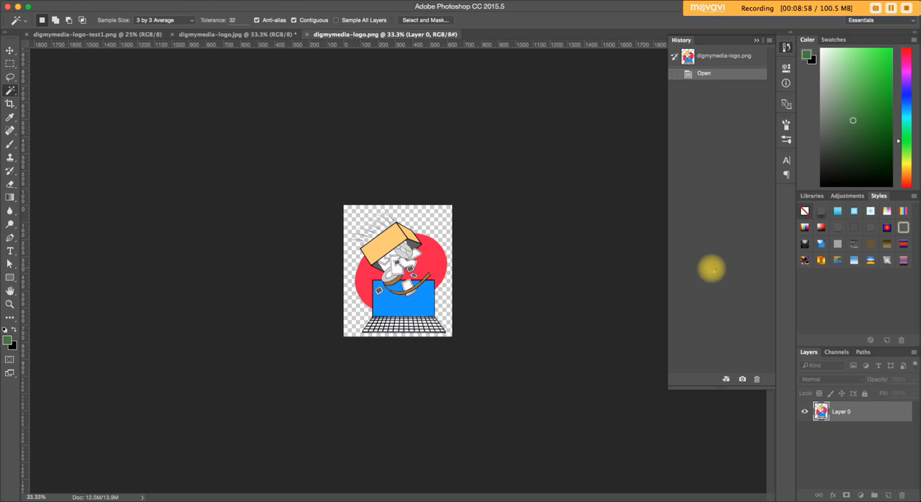
# Export the resized logo with Save for Web as a transparent PNG-24 named digmymedia-logo-768.png in Downloads.
pyautogui.click(71, 0)
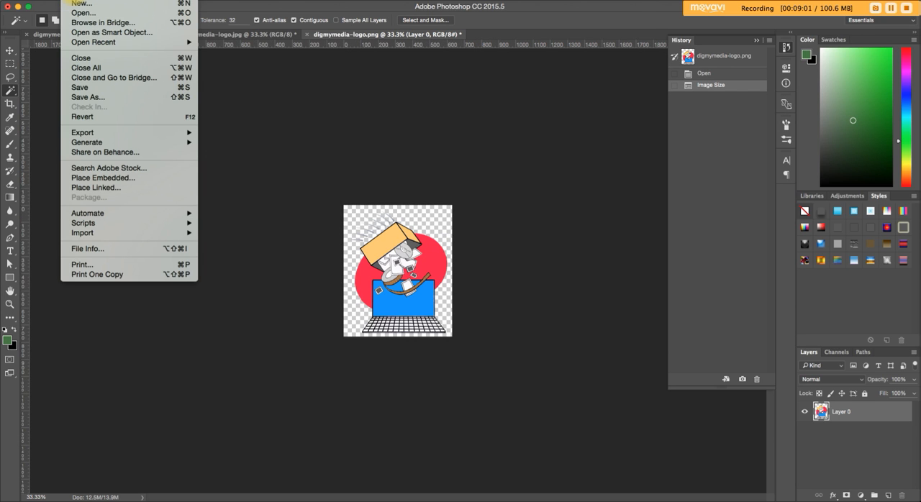
pyautogui.moveTo(90, 133)
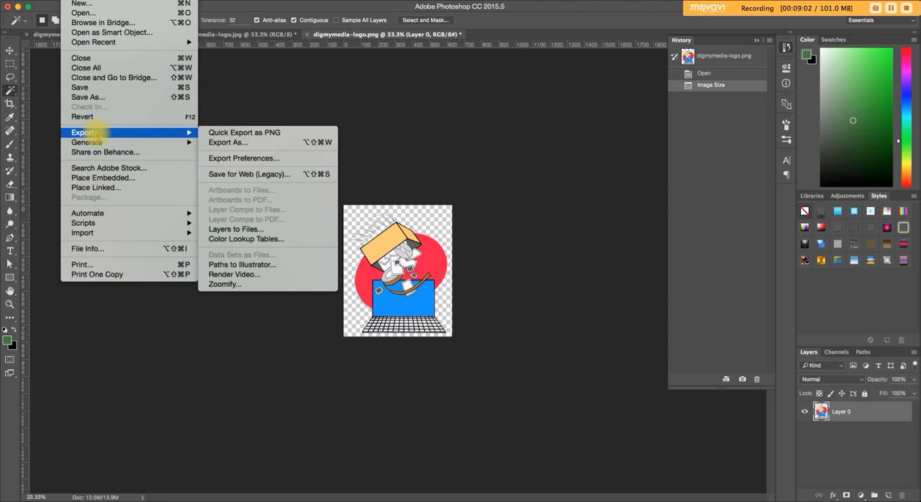
pyautogui.click(226, 176)
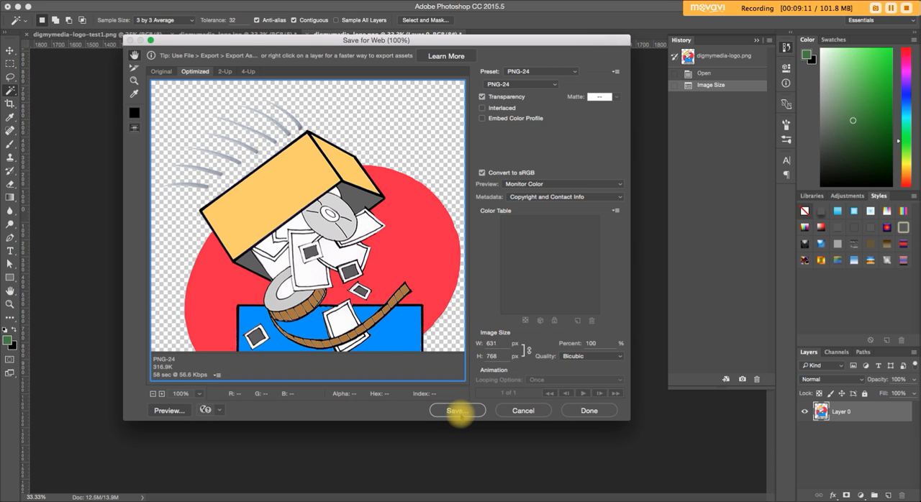
pyautogui.click(450, 410)
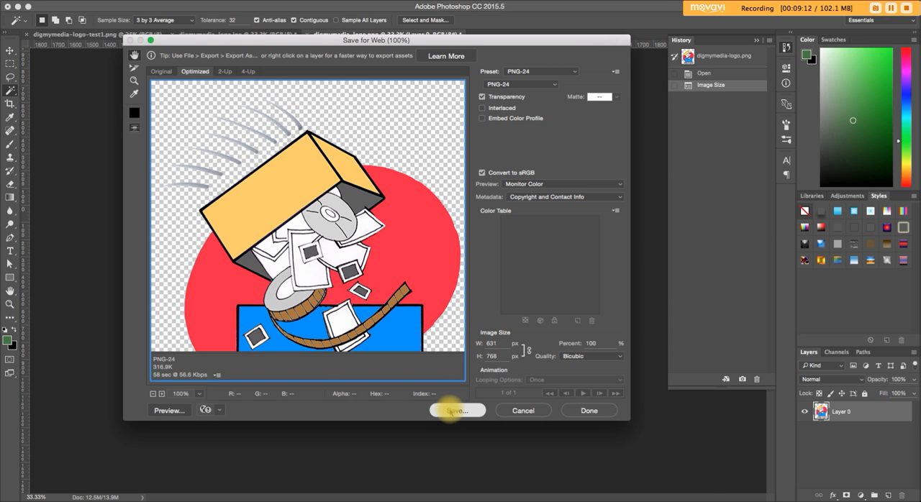
pyautogui.press('Right')
pyautogui.write('-768')
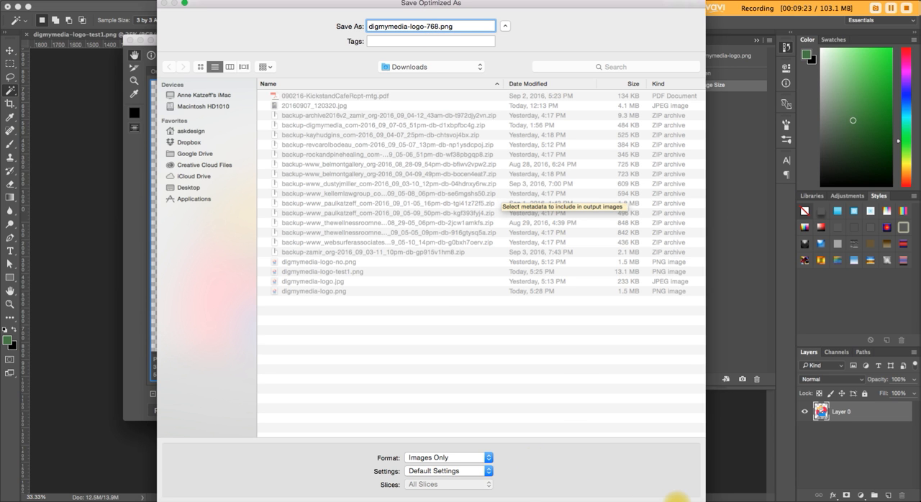
pyautogui.click(675, 501)
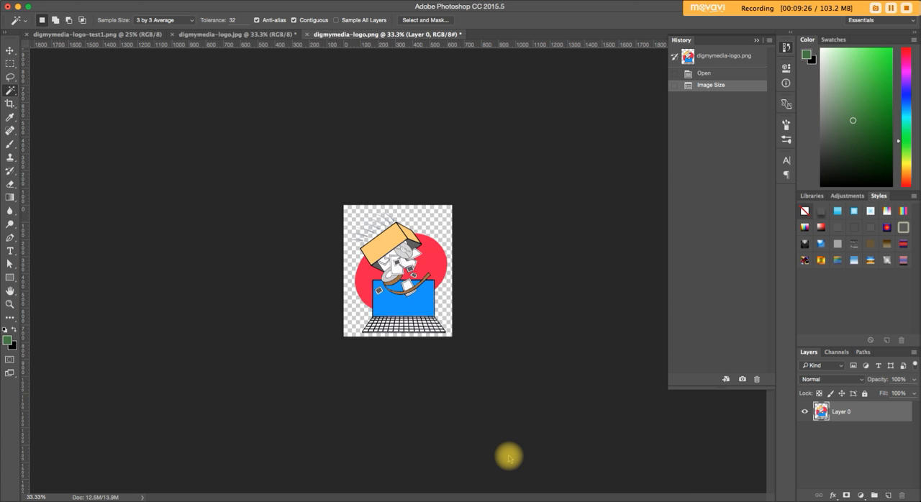
# Enlarge the view of the resized logo to 66.7% to examine its quality.
pyautogui.press('super+equal')
pyautogui.press('super+equal')
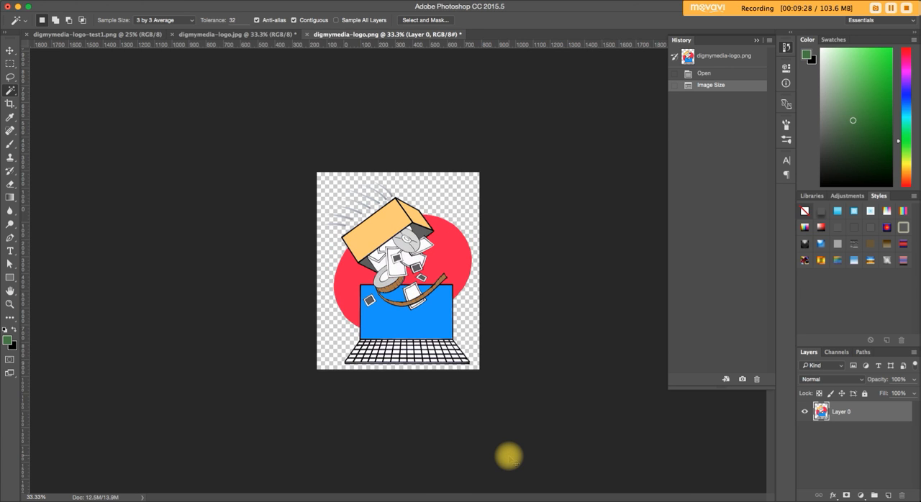
pyautogui.press('super+equal')
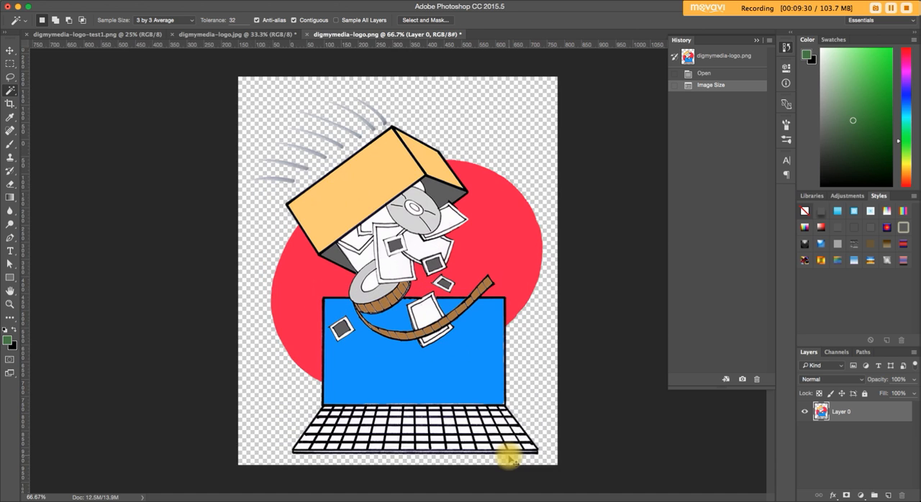